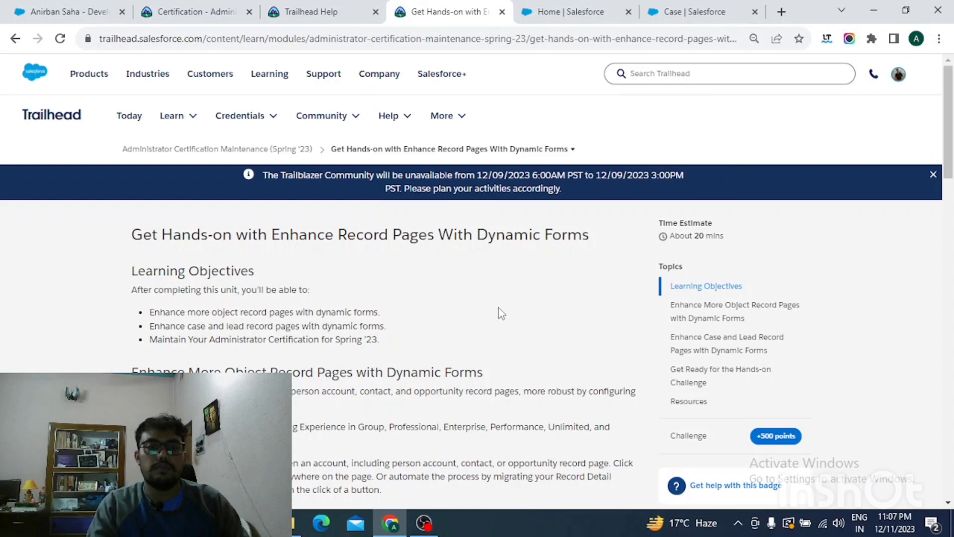
- Read the Hands-on Challenge requirements on the Trailhead unit page, including the Case record page's name, API name, template, visibility and activation
scroll(299, 273, "down", 18)
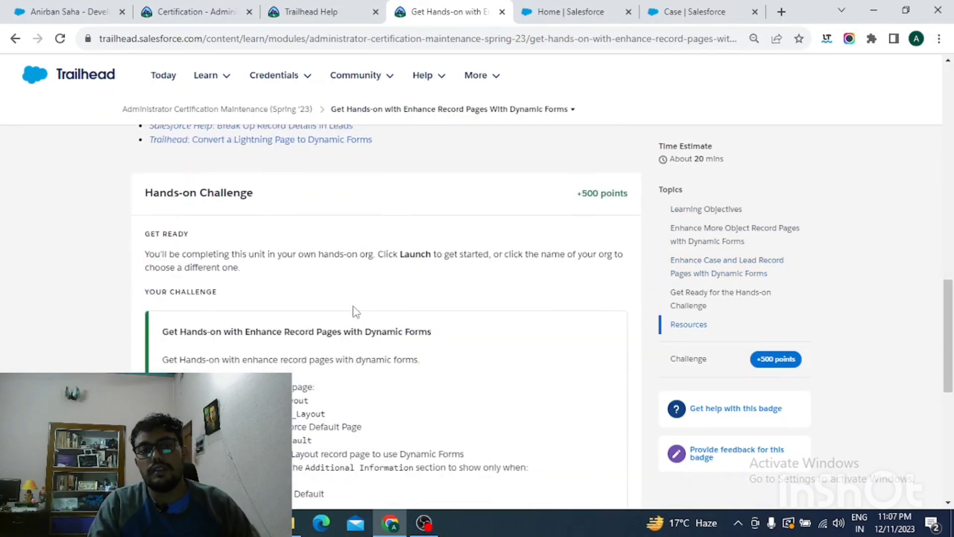
scroll(355, 311, "down", 3)
left_click_drag(343, 347, 154, 187)
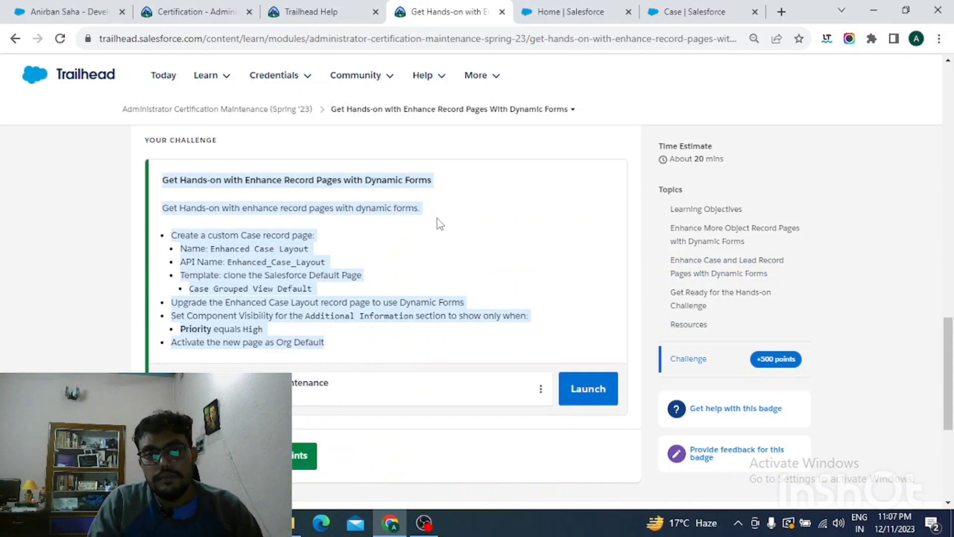
left_click(458, 235)
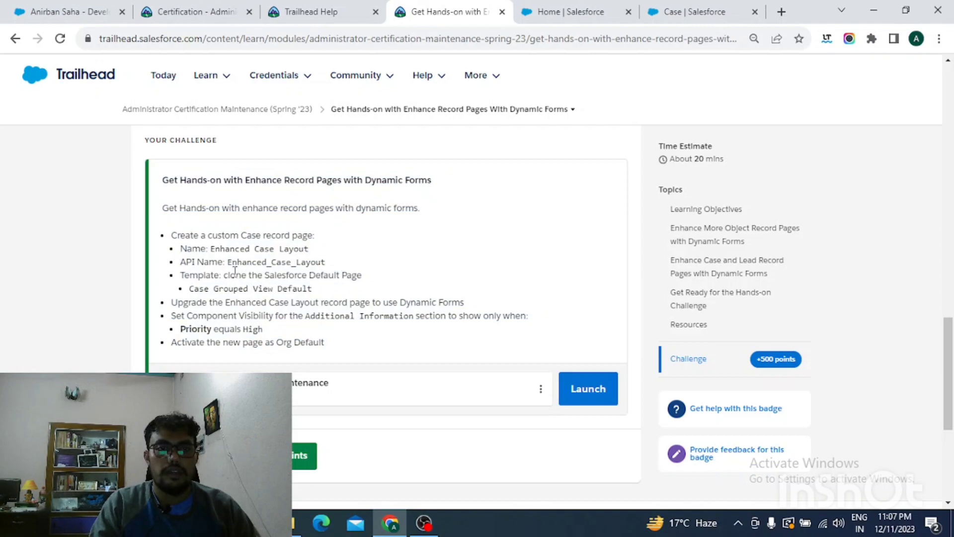
left_click_drag(229, 262, 346, 267)
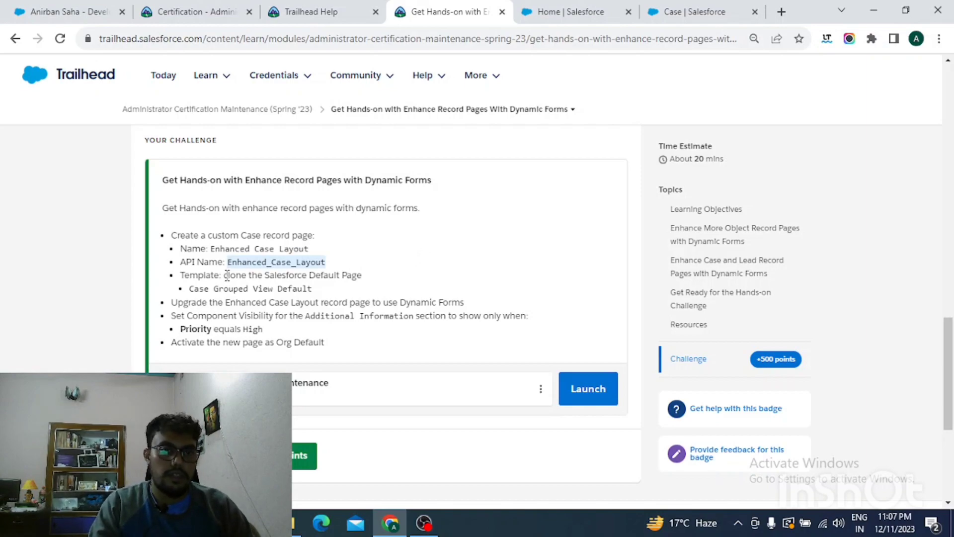
left_click_drag(227, 275, 367, 275)
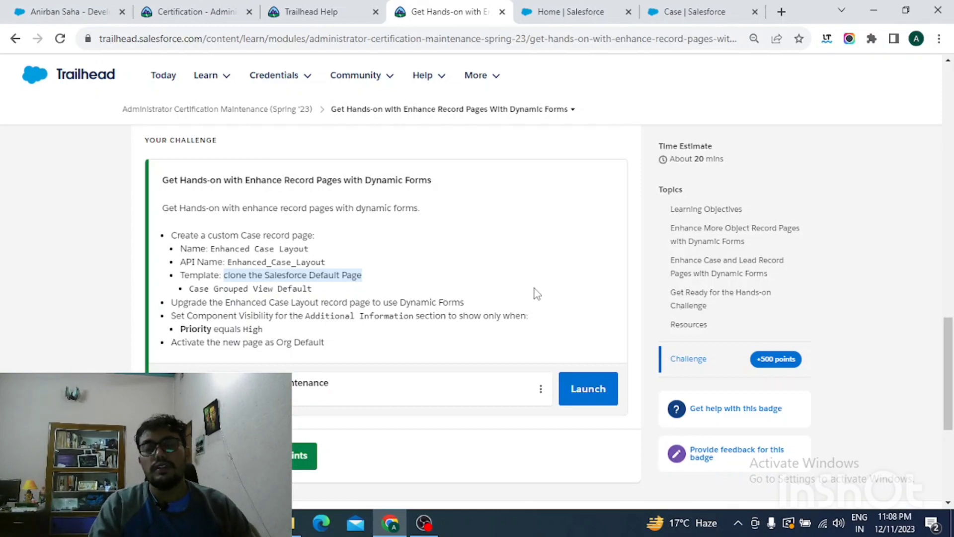
left_click_drag(347, 349, 172, 235)
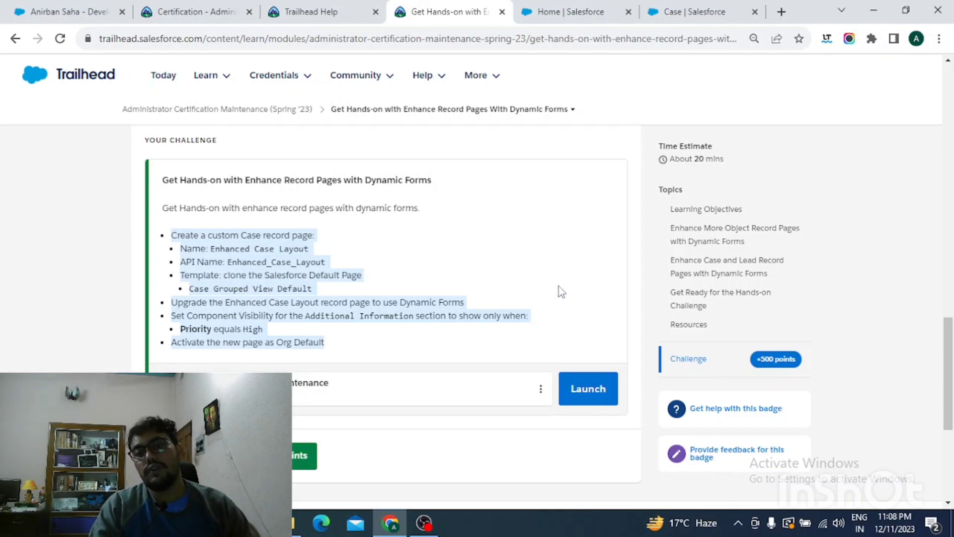
- Launch the hands-on org from the challenge and open its Setup
left_click(597, 393)
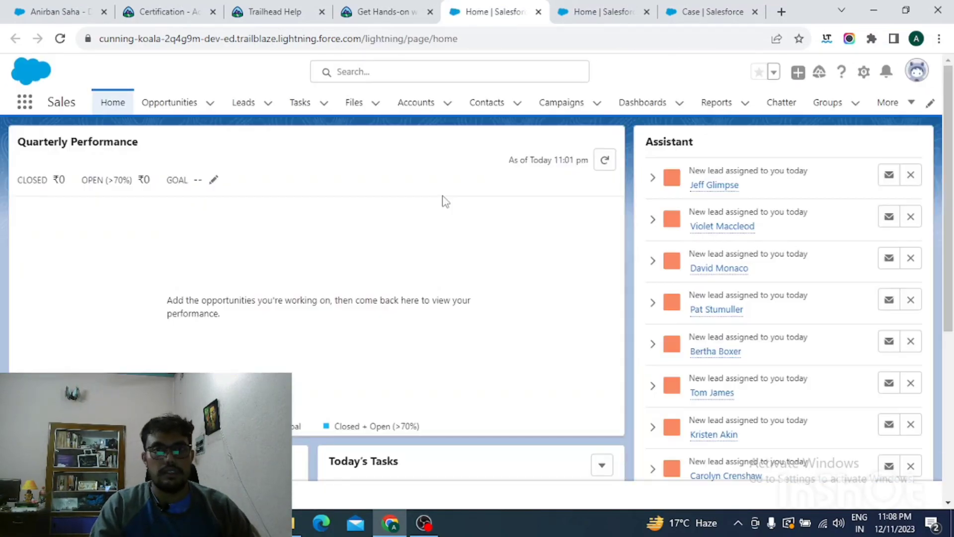
left_click(864, 72)
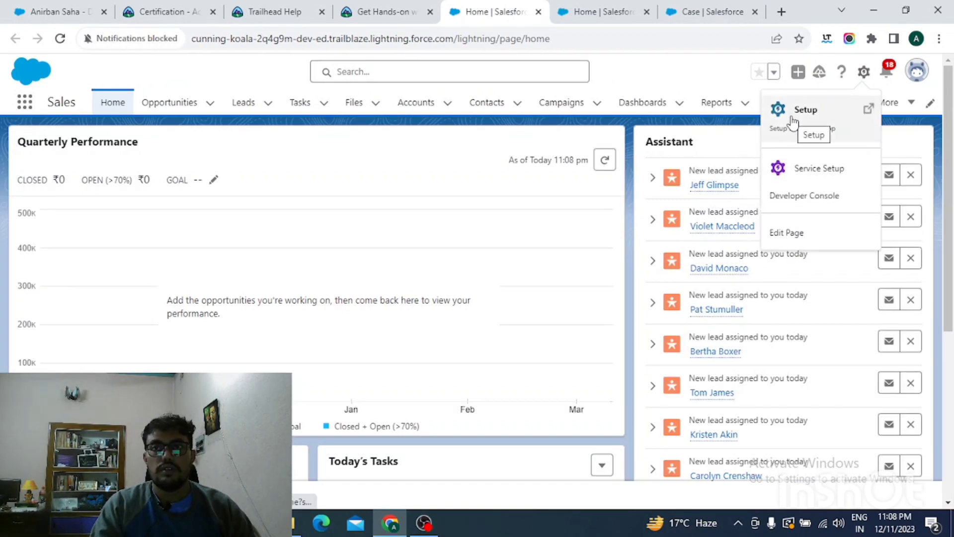
left_click(792, 119)
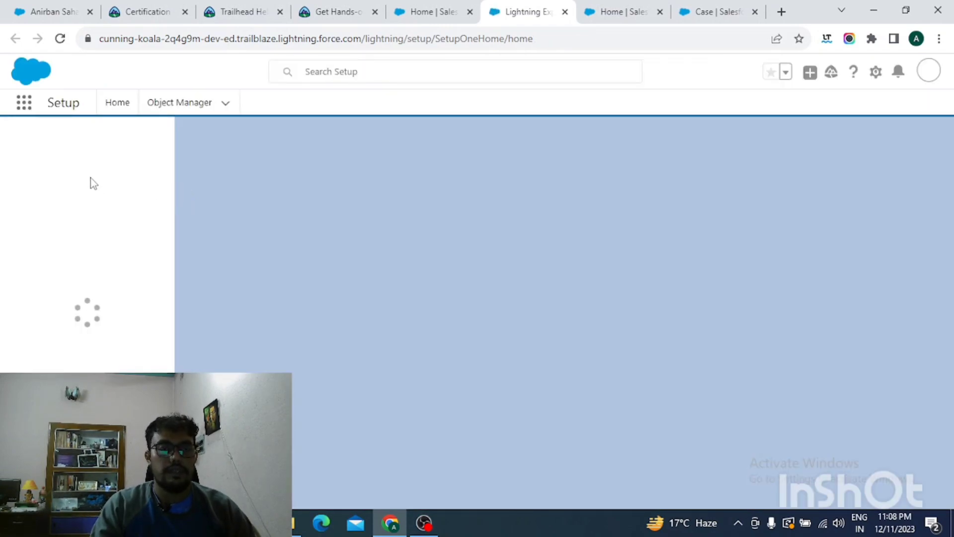
- Find the Lightning App Builder in Setup by searching for "Ligh" and open it
left_click(63, 142)
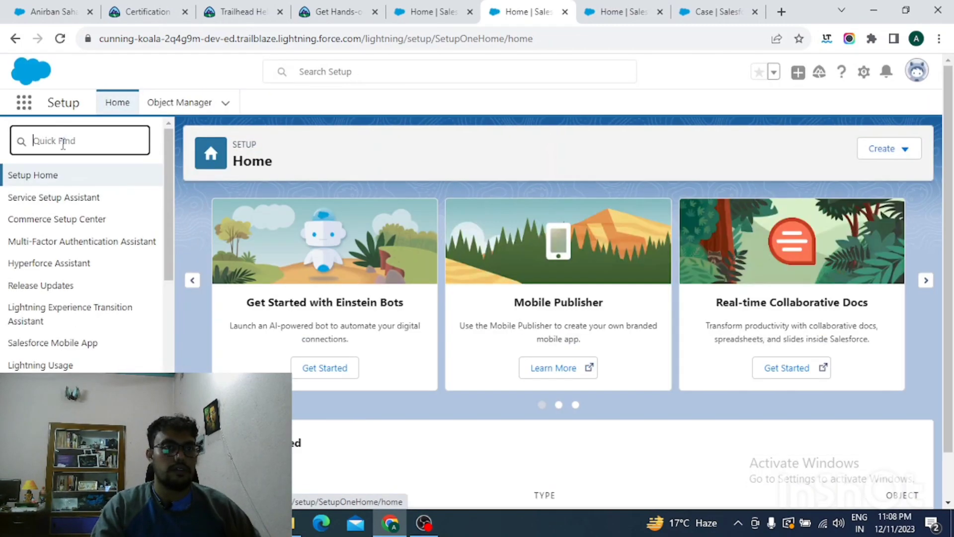
type("L")
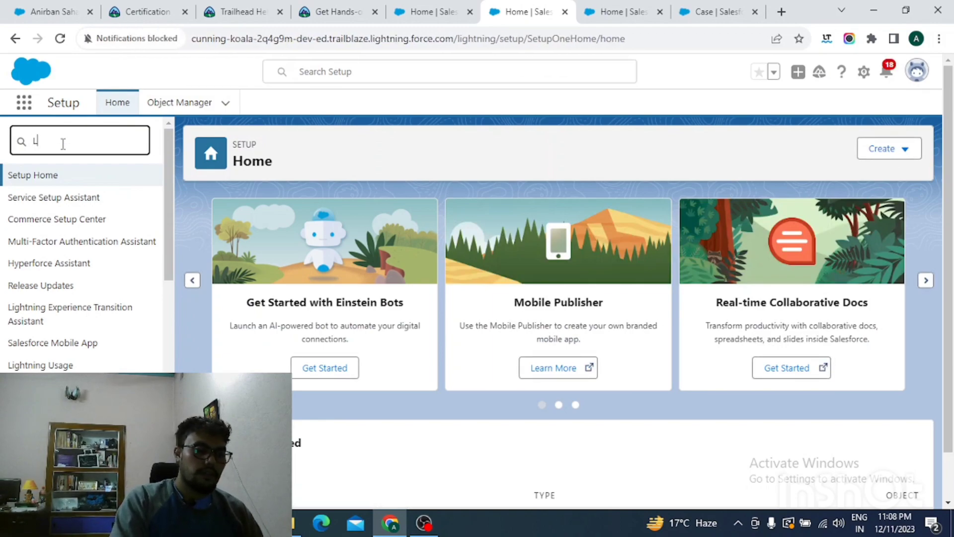
type("igh")
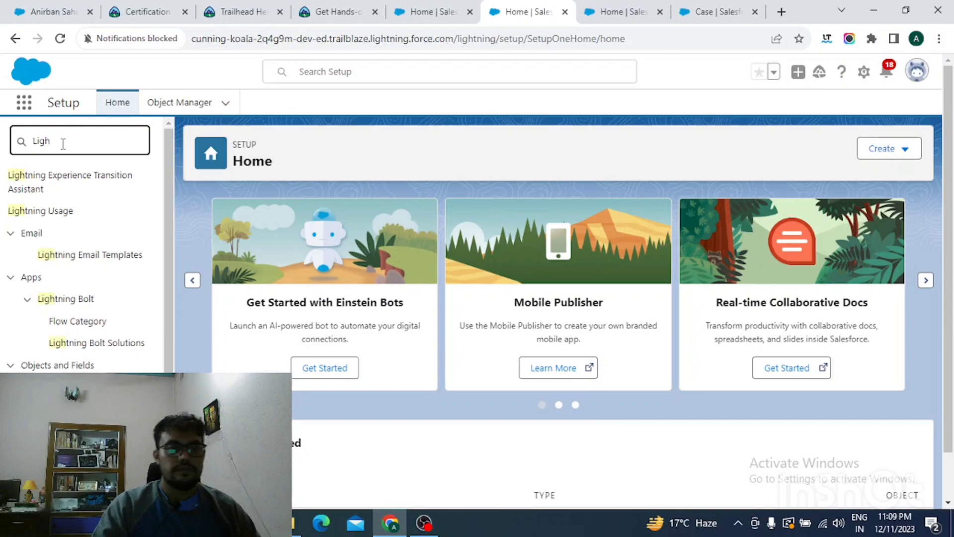
left_click(79, 431)
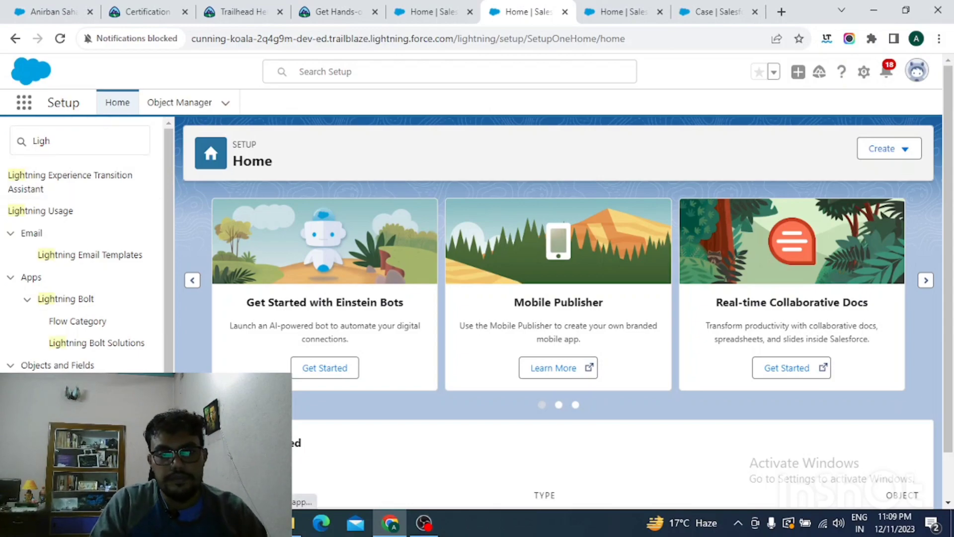
left_click(74, 432)
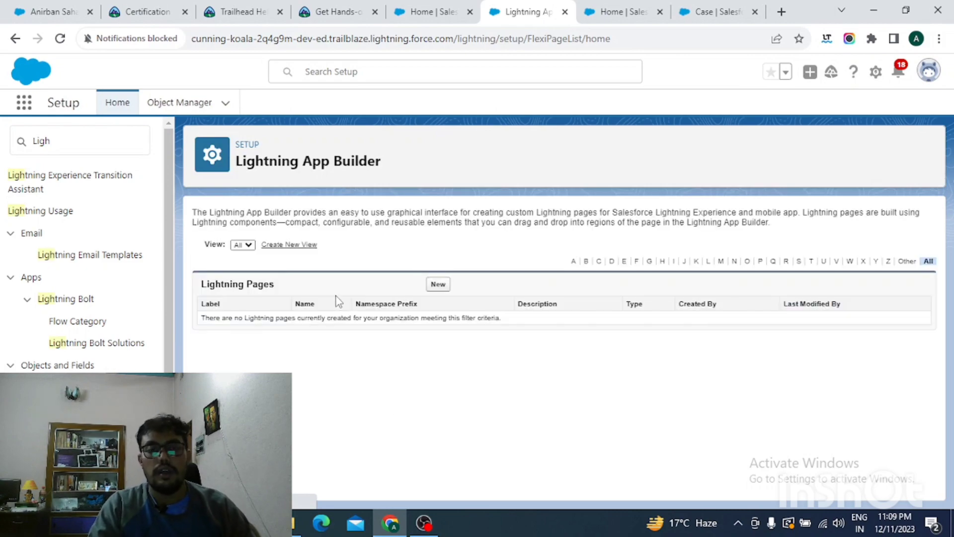
- Start a new Lightning page of the Record Page type
left_click(440, 287)
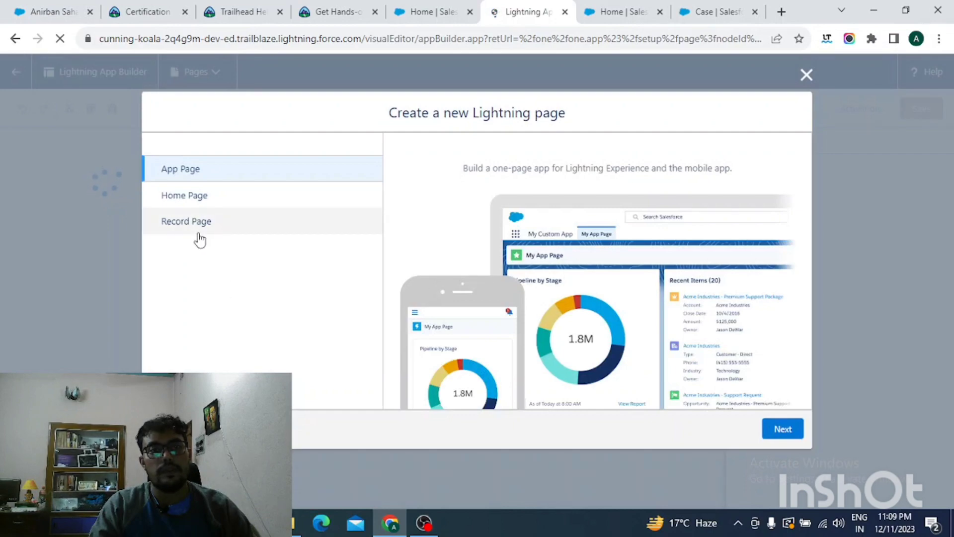
left_click(196, 226)
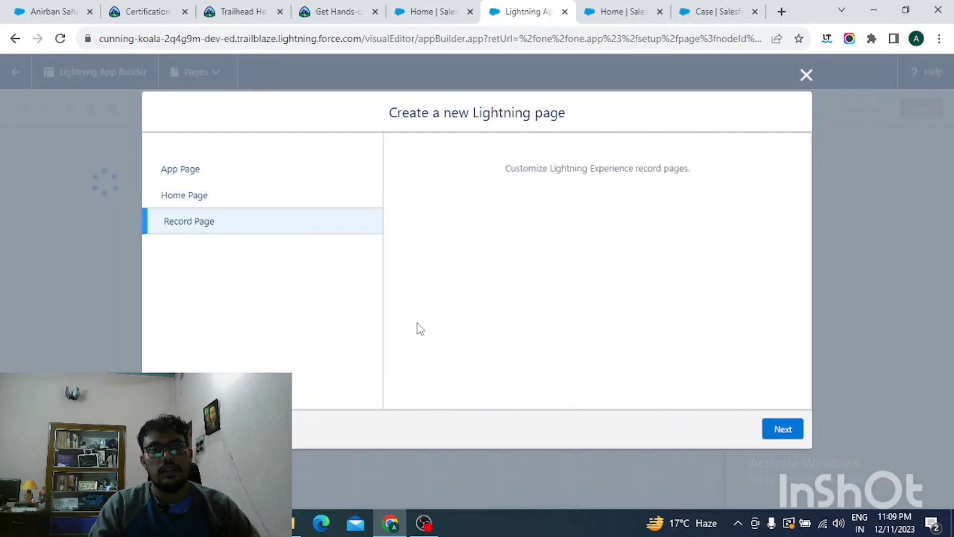
left_click(784, 433)
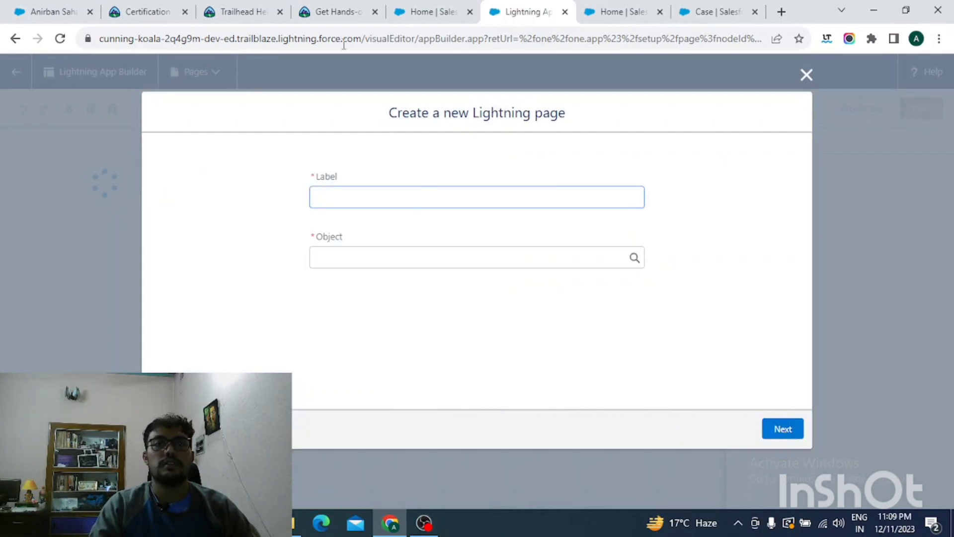
- Copy the page name from the Trailhead challenge and label the new Lightning page Enhanced Case Layout
left_click(337, 15)
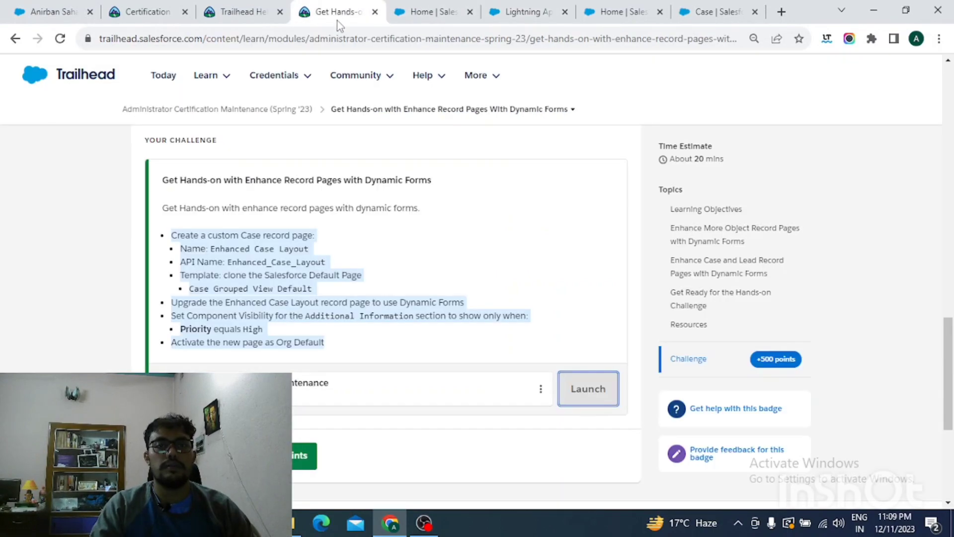
left_click(314, 253)
left_click_drag(312, 253, 208, 251)
key("ctrl+c")
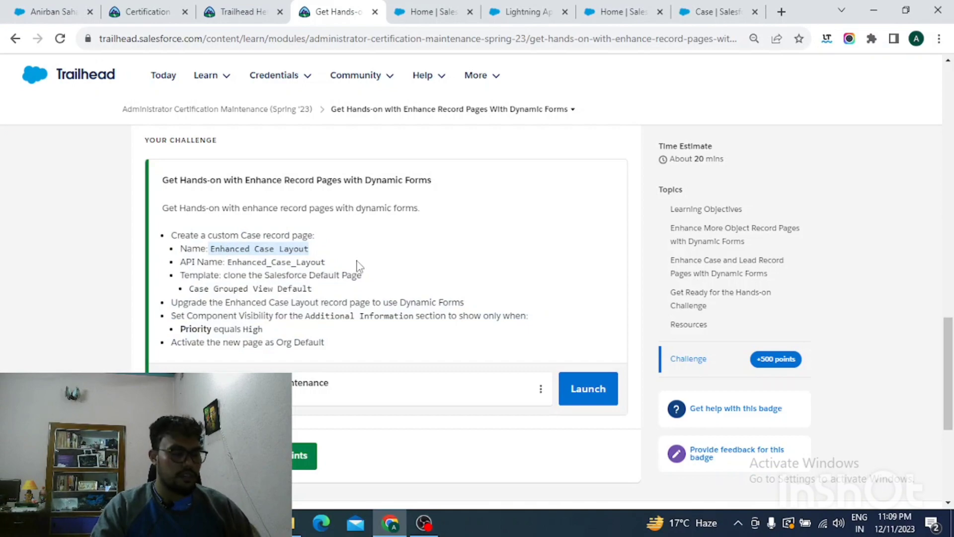
left_click(433, 12)
left_click(527, 11)
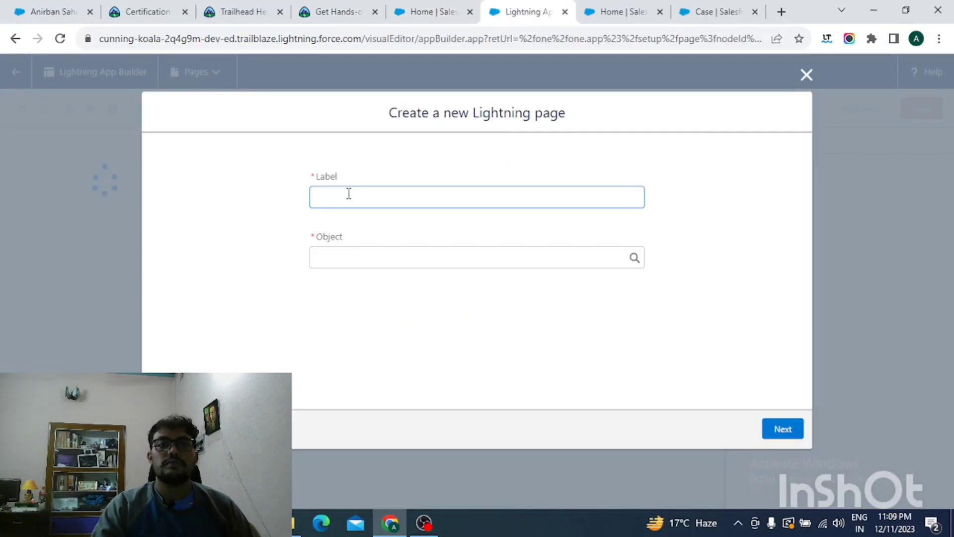
key("ctrl+v")
- Set the new page's object to Case and continue to the template selection
left_click(351, 257)
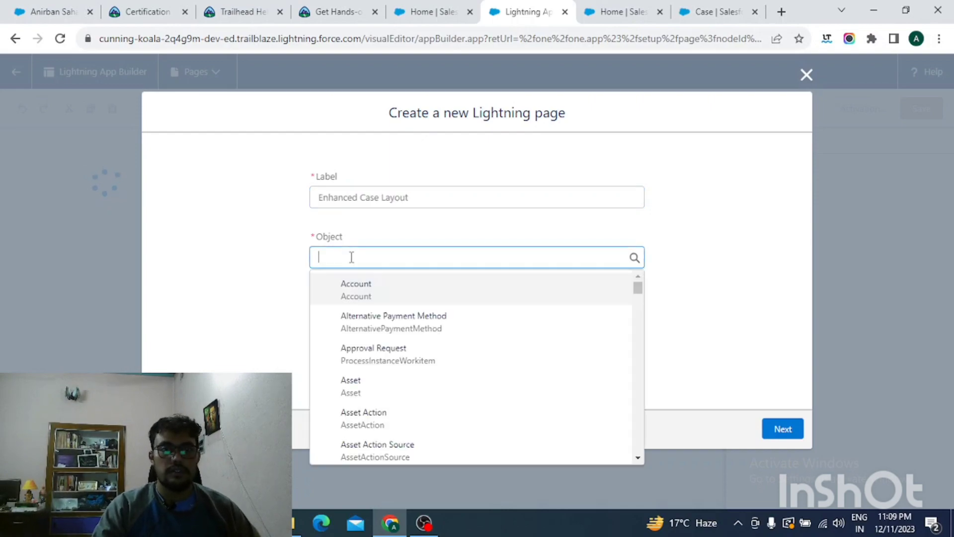
type("Case")
left_click(375, 287)
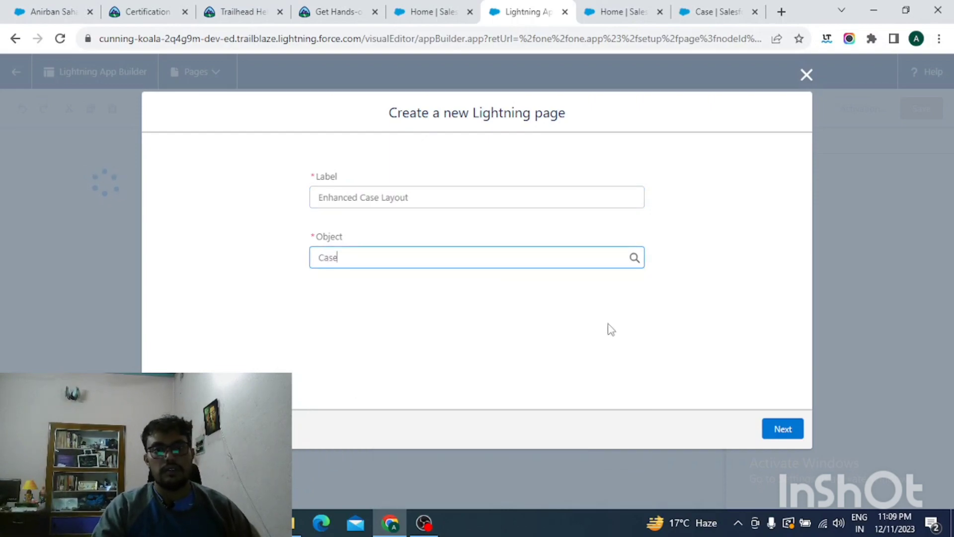
left_click(773, 433)
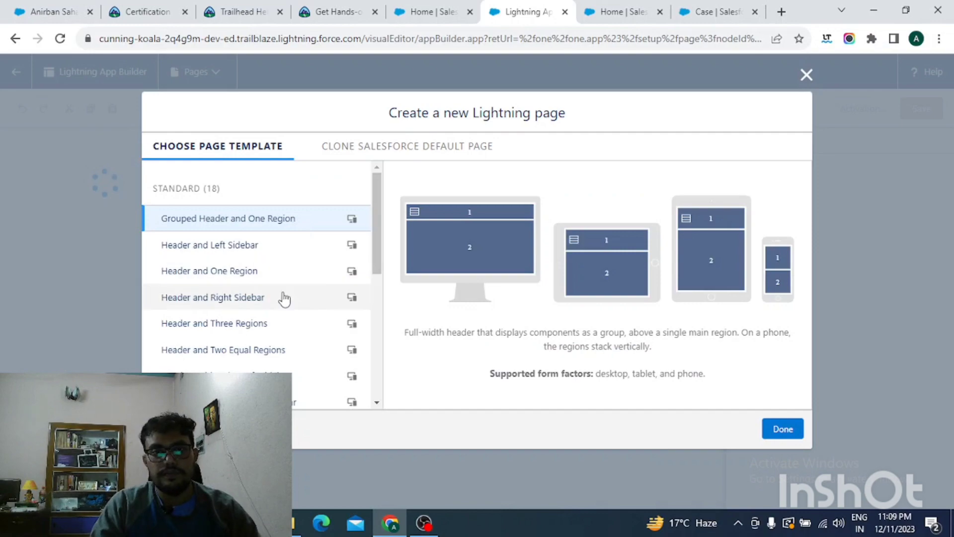
- Create the page by cloning the Salesforce default page Case Grouped View Default, checking the template against the challenge
left_click(369, 158)
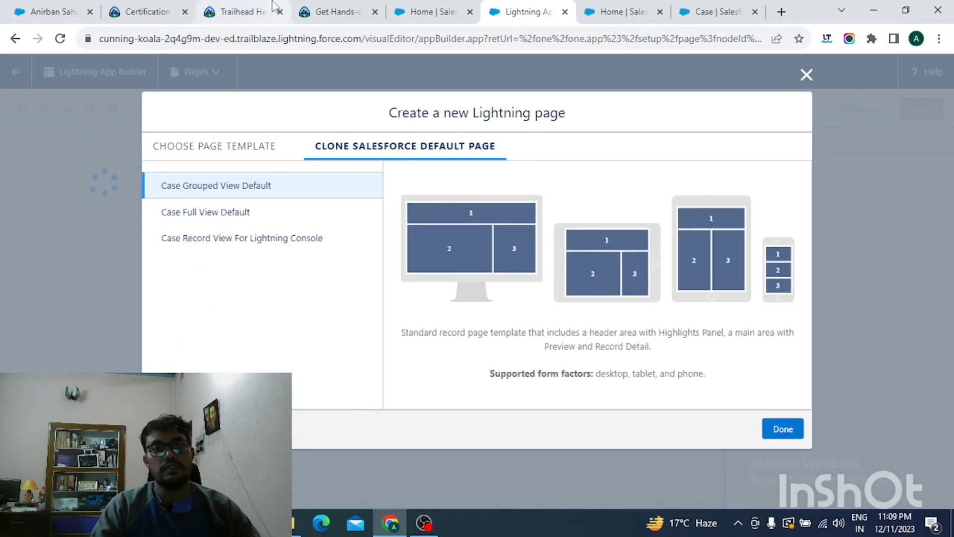
left_click(332, 12)
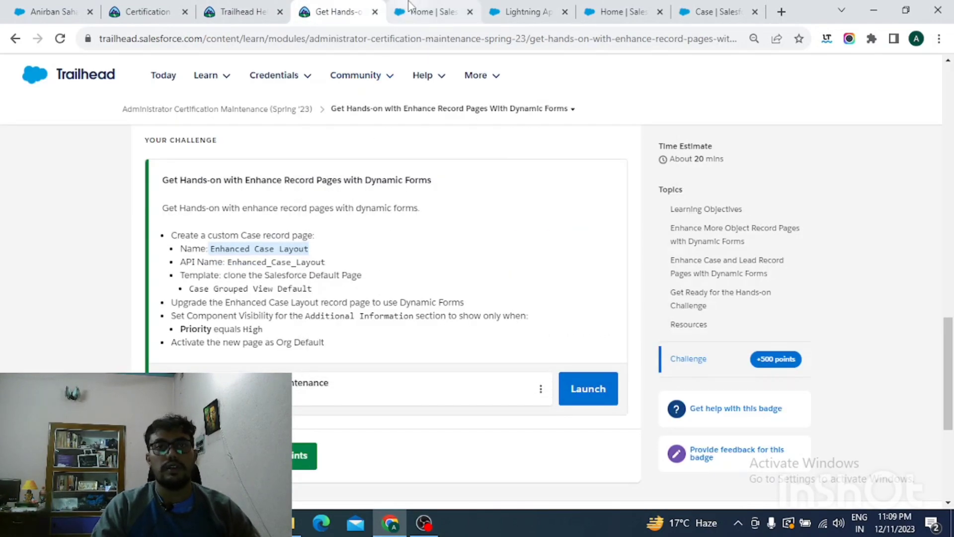
left_click(422, 12)
left_click(519, 11)
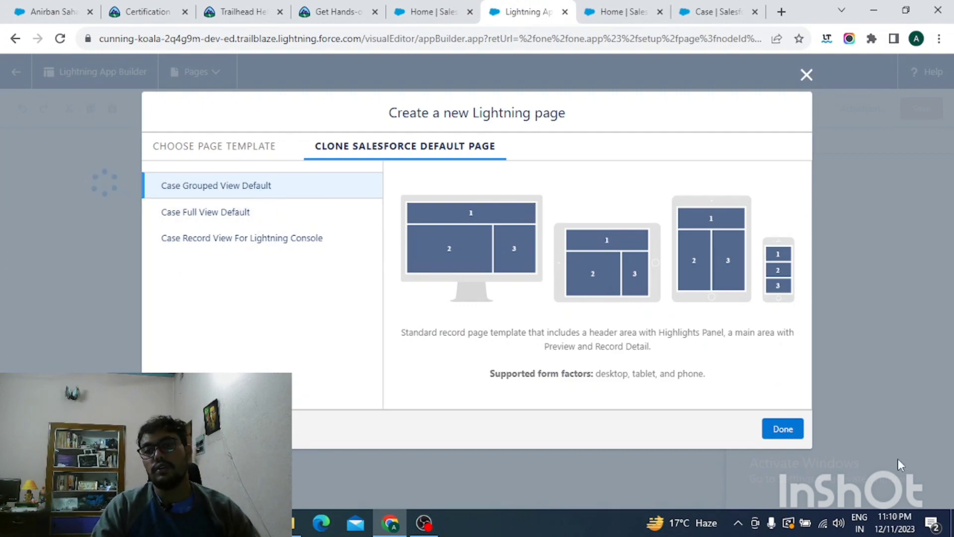
left_click(783, 428)
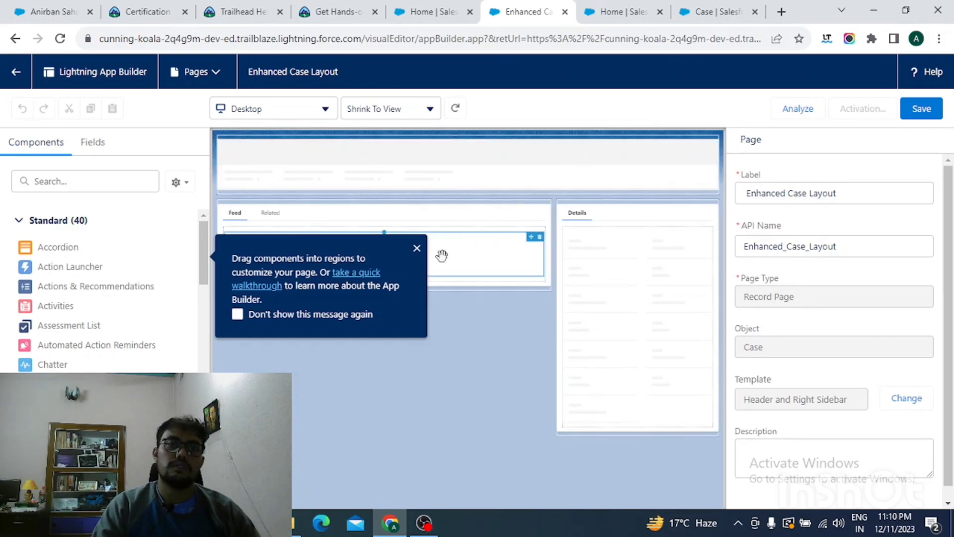
- Dismiss the introductory pop-ups and upgrade the Highlights Panel to Dynamic Actions, migrating the actions from Case Layout
left_click(417, 249)
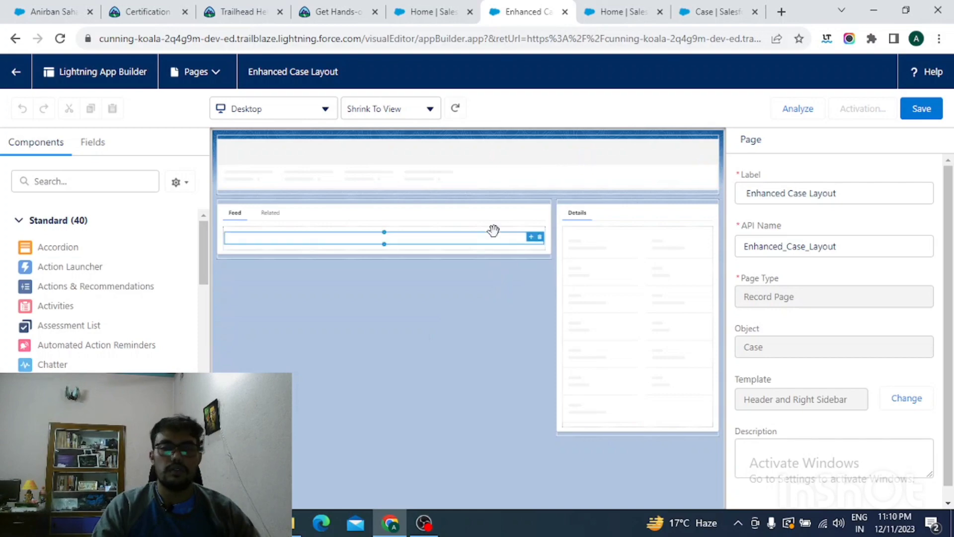
left_click(581, 168)
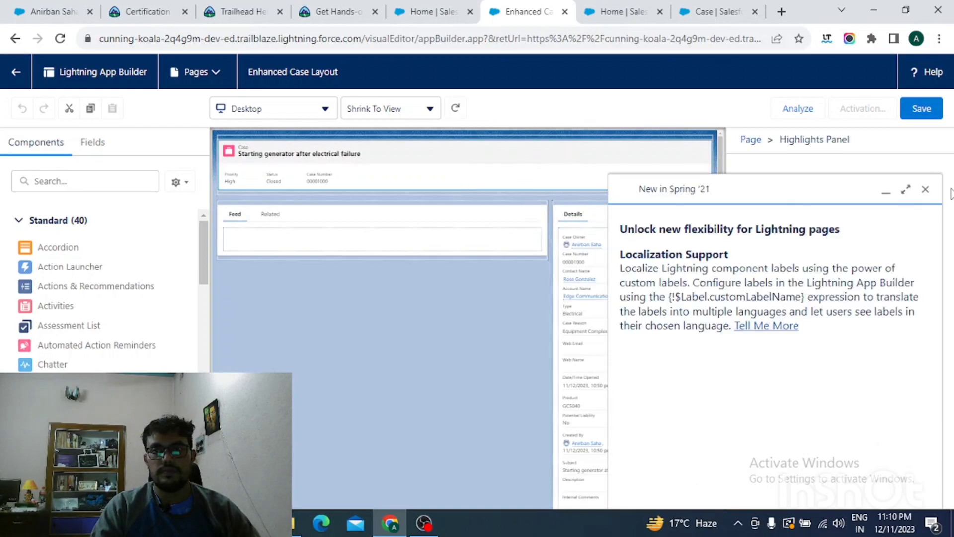
left_click(925, 189)
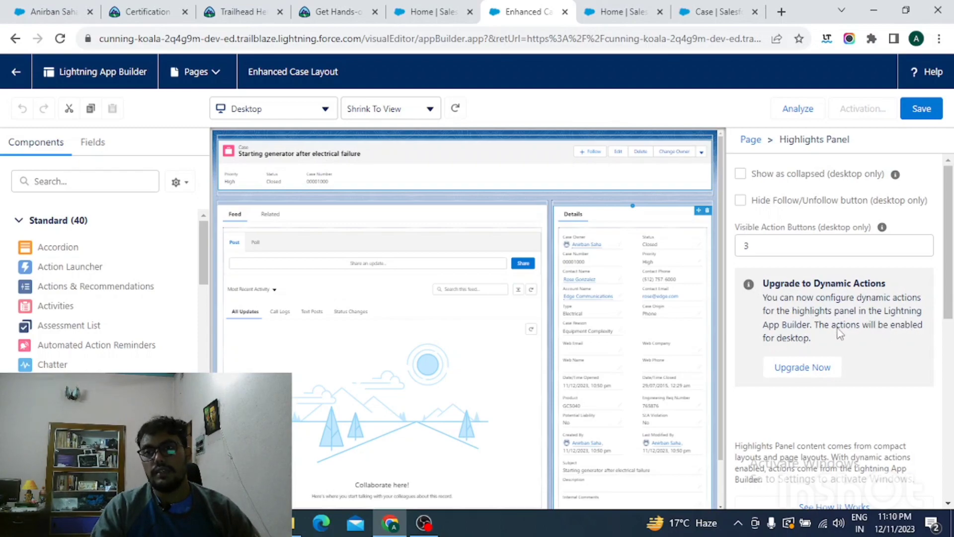
left_click(810, 372)
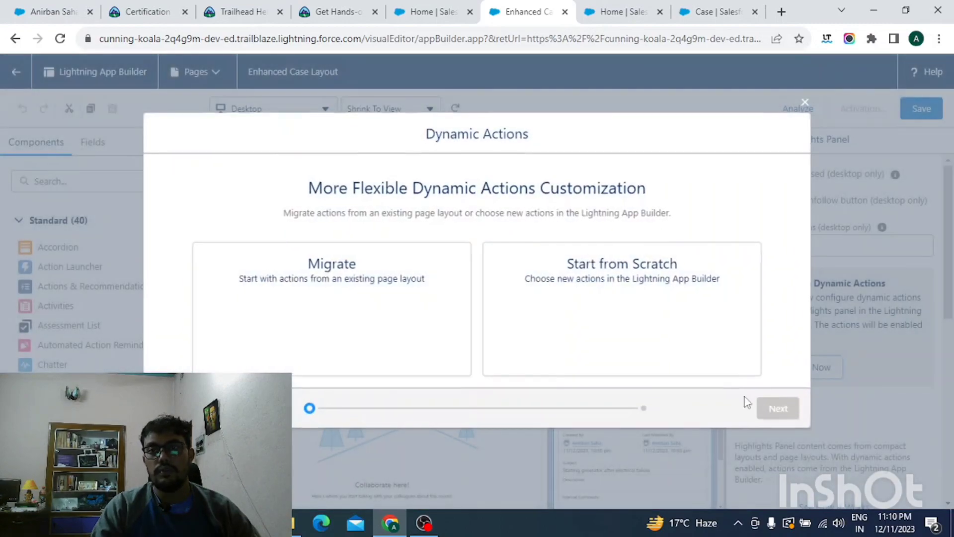
left_click(373, 319)
left_click(778, 407)
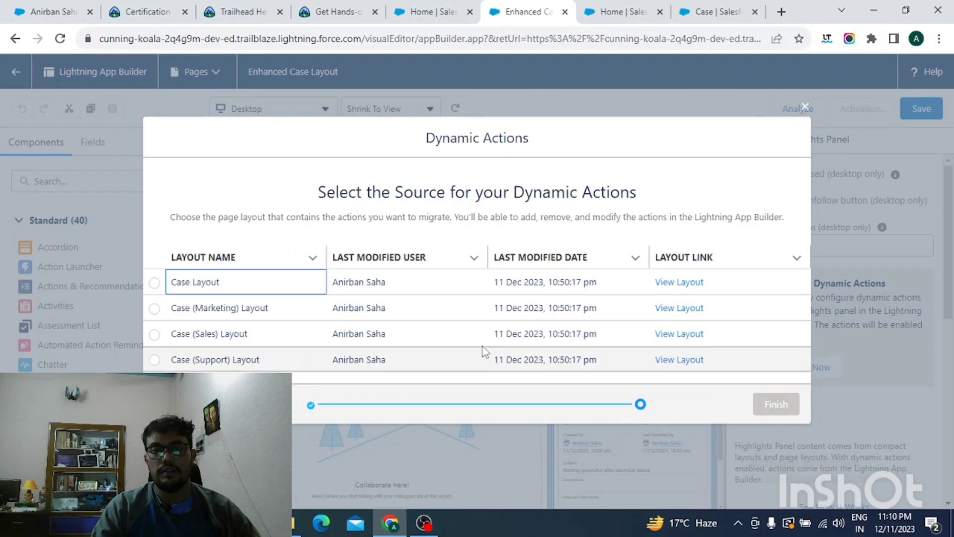
left_click(155, 284)
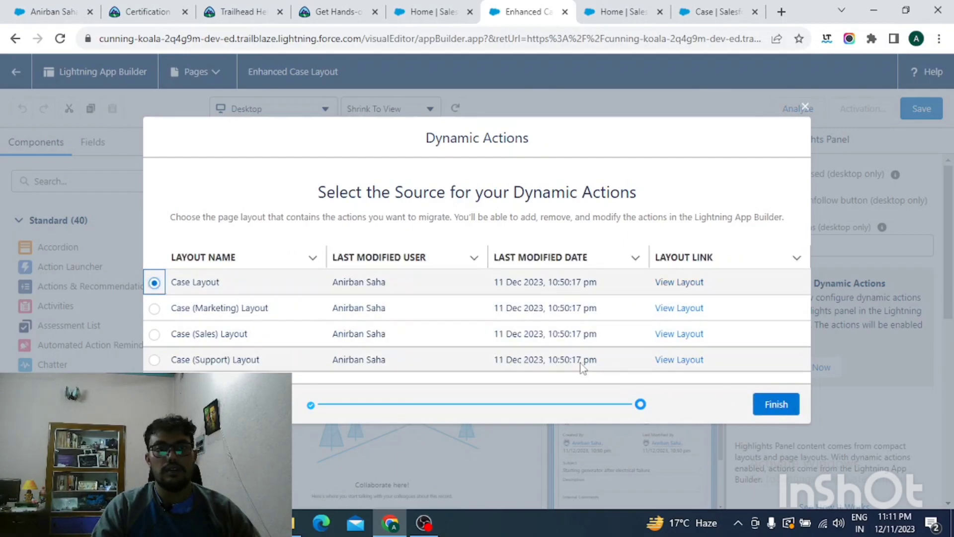
left_click(778, 414)
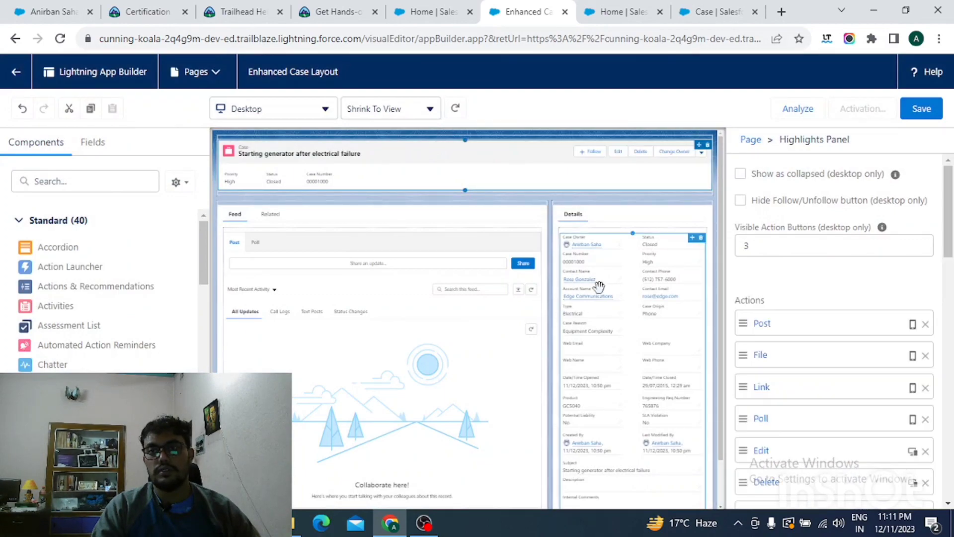
- Upgrade the Record Detail component to Dynamic Forms, migrating the fields and sections from Case Layout into an Accordion component
left_click(611, 282)
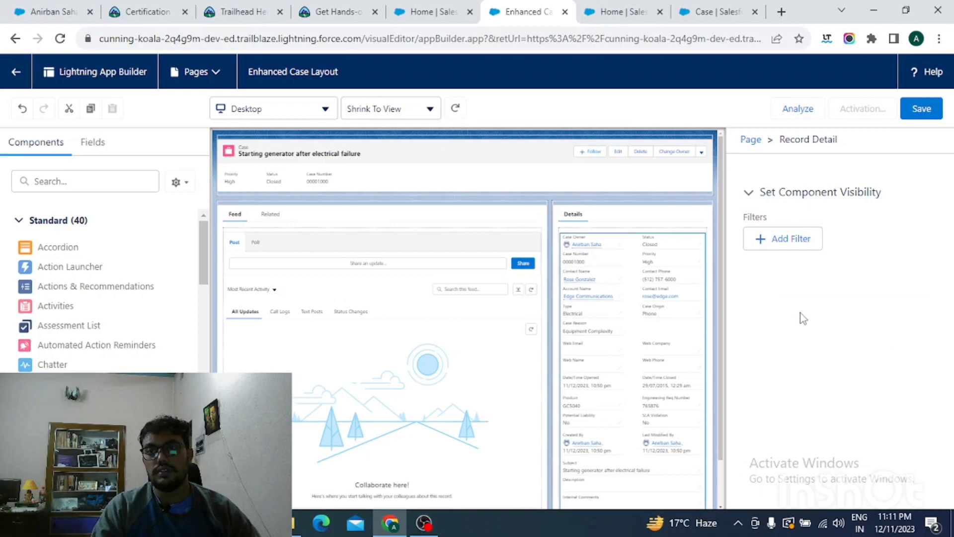
scroll(630, 340, "down", 1)
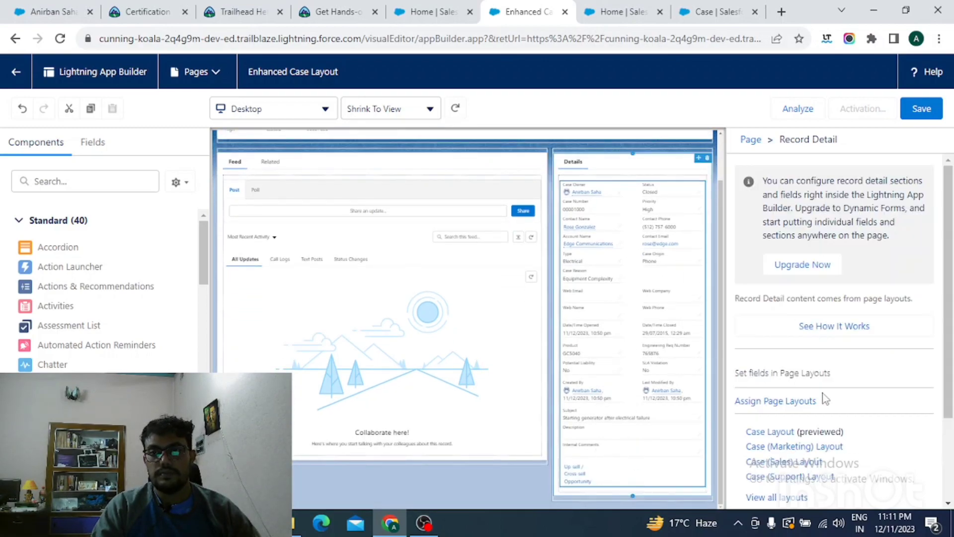
left_click(803, 265)
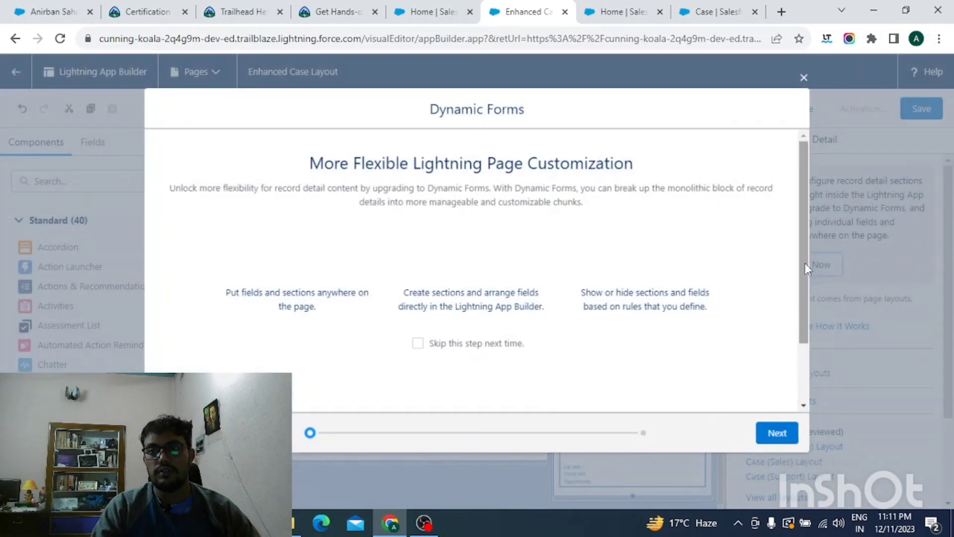
left_click(780, 442)
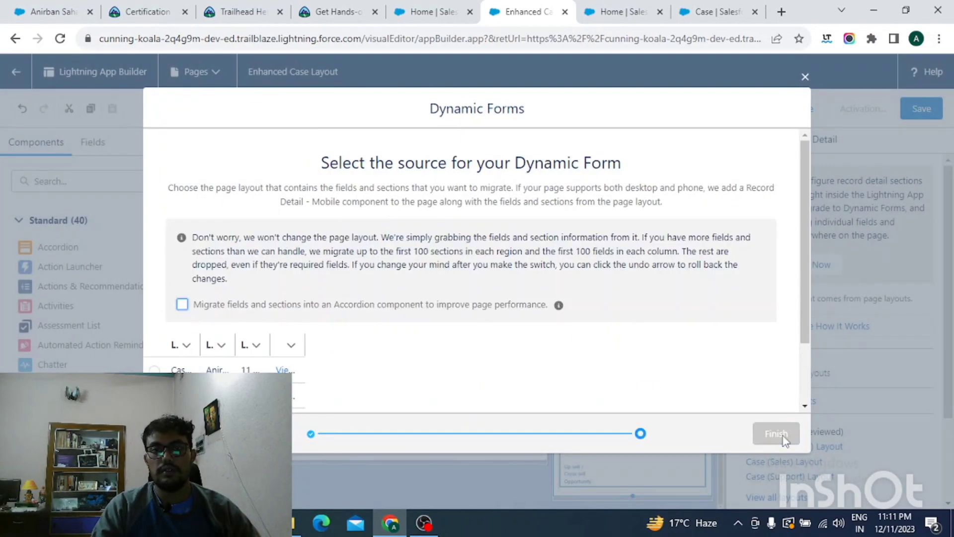
left_click(182, 304)
scroll(179, 304, "down", 2)
left_click(155, 290)
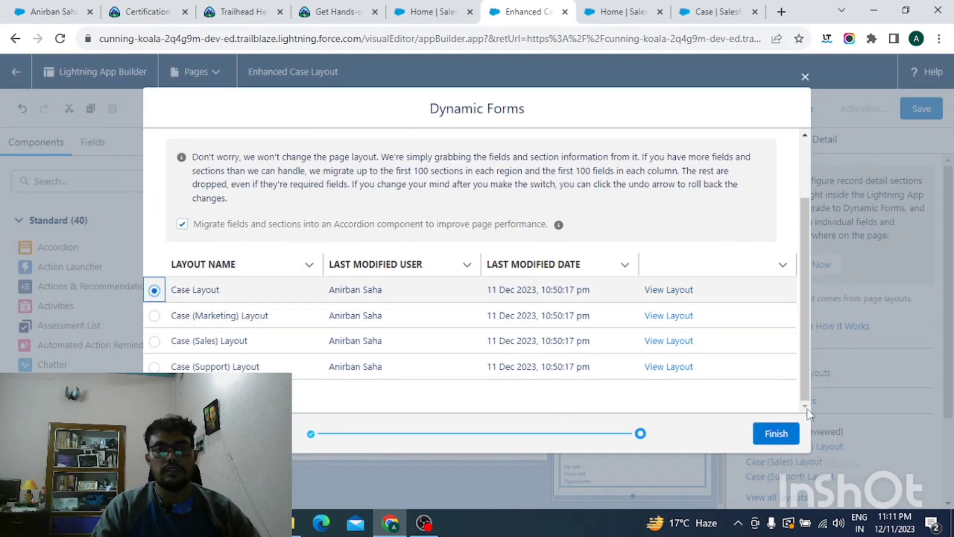
left_click(773, 432)
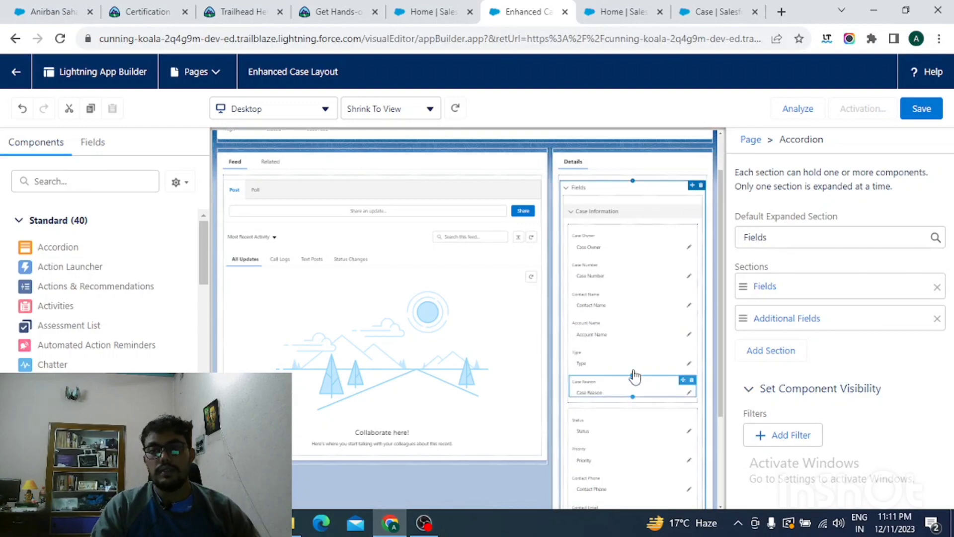
- Add a component visibility filter to the Additional Information section under Additional Fields, with record field Priority, operator Equal and value High
scroll(609, 354, "down", 3)
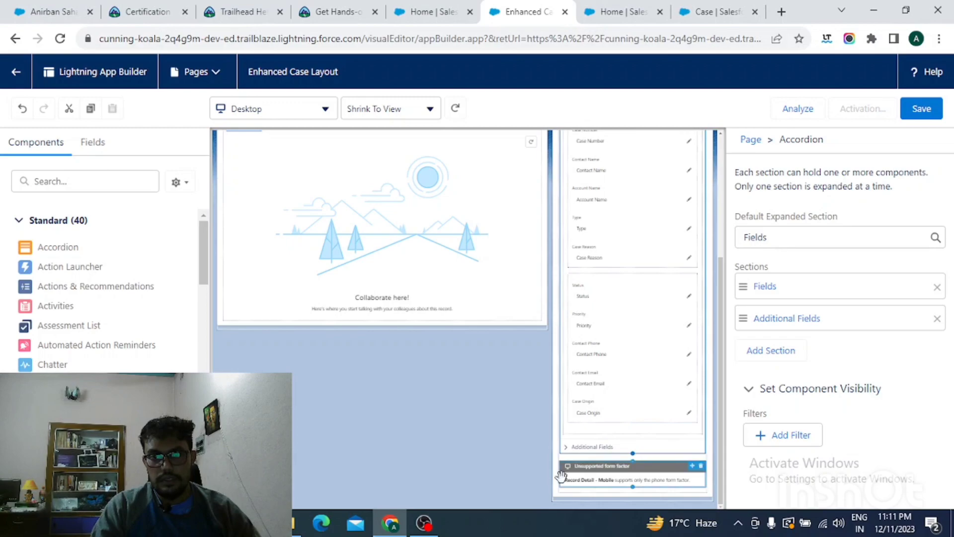
left_click(567, 446)
scroll(617, 328, "down", 2)
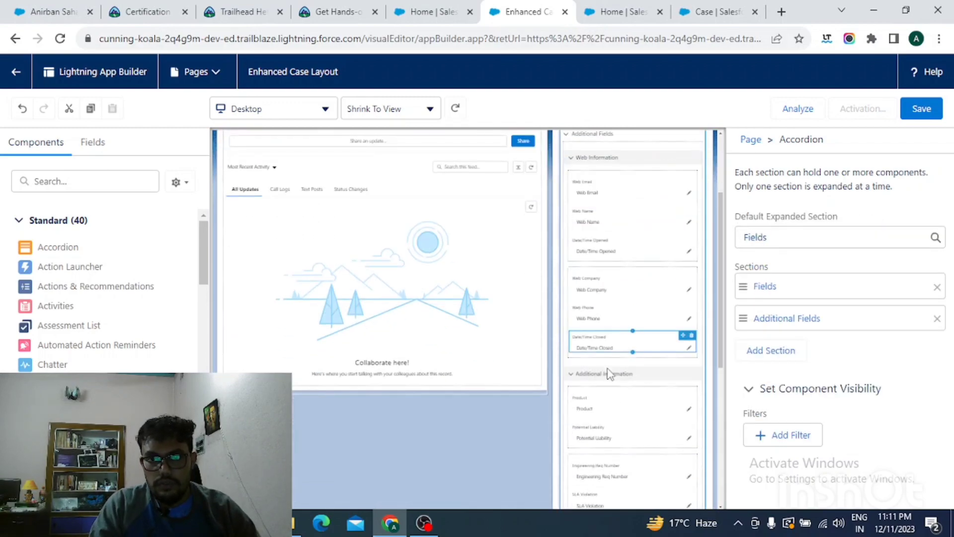
scroll(609, 373, "down", 1)
left_click(612, 348)
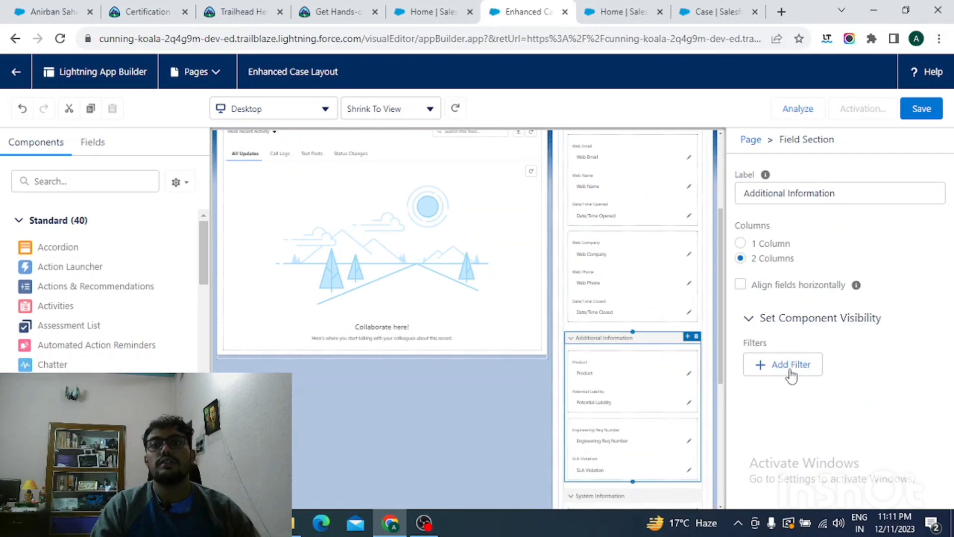
left_click(779, 374)
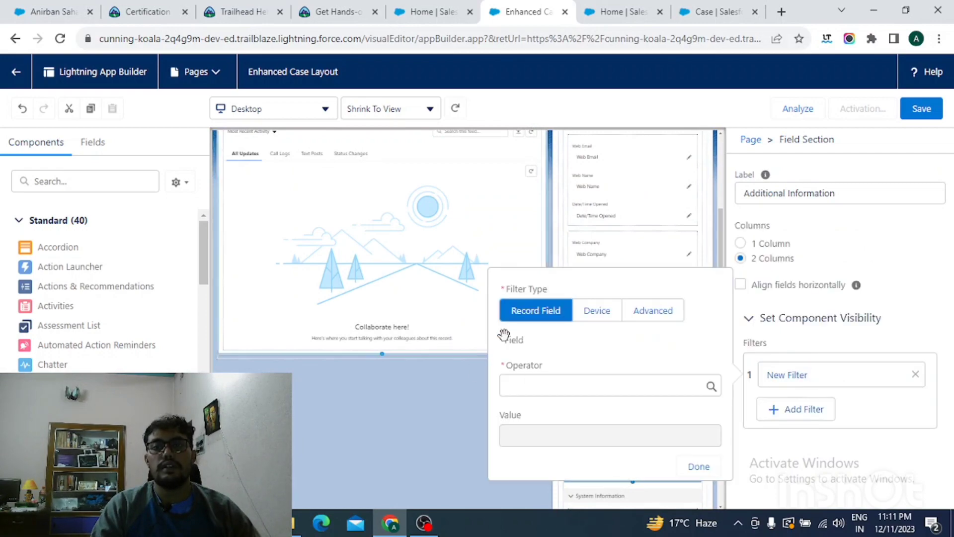
left_click(542, 363)
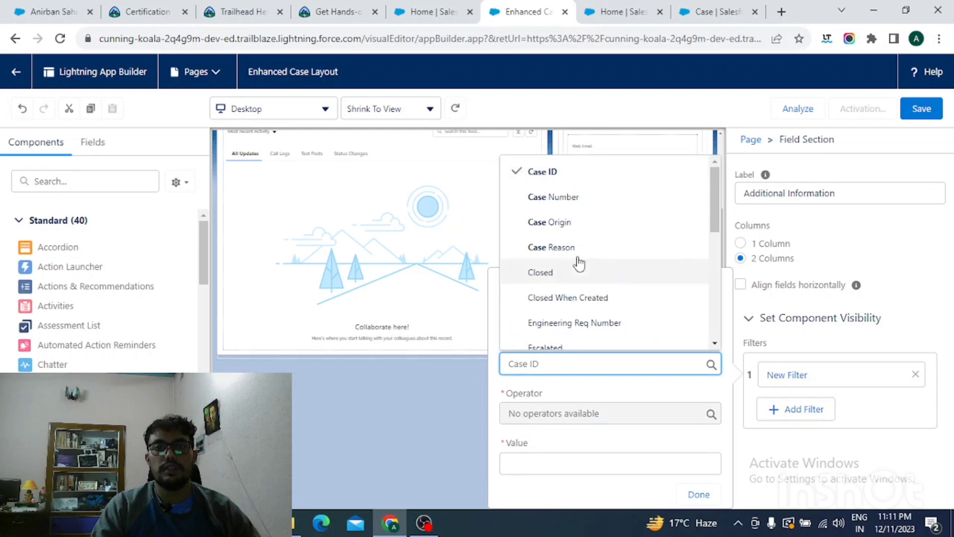
scroll(574, 248, "down", 3)
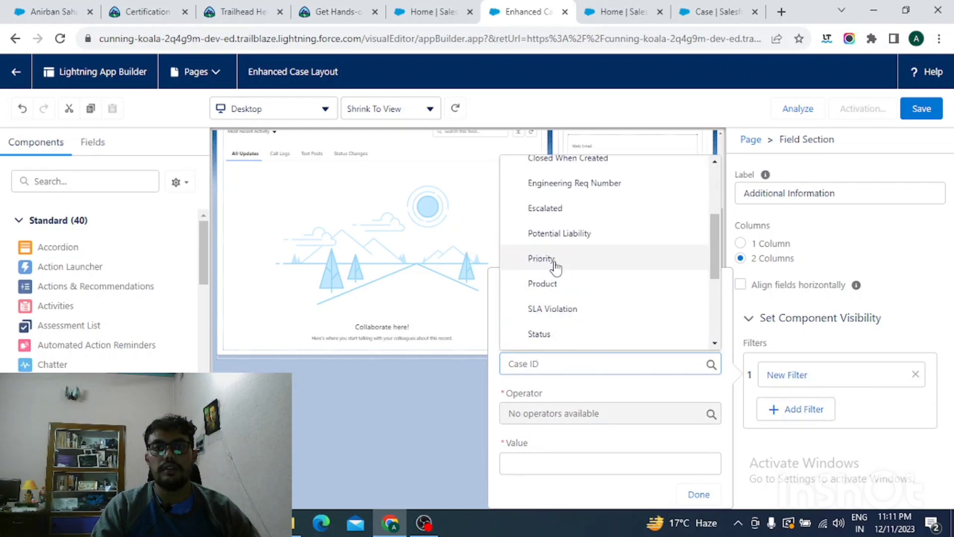
left_click(556, 259)
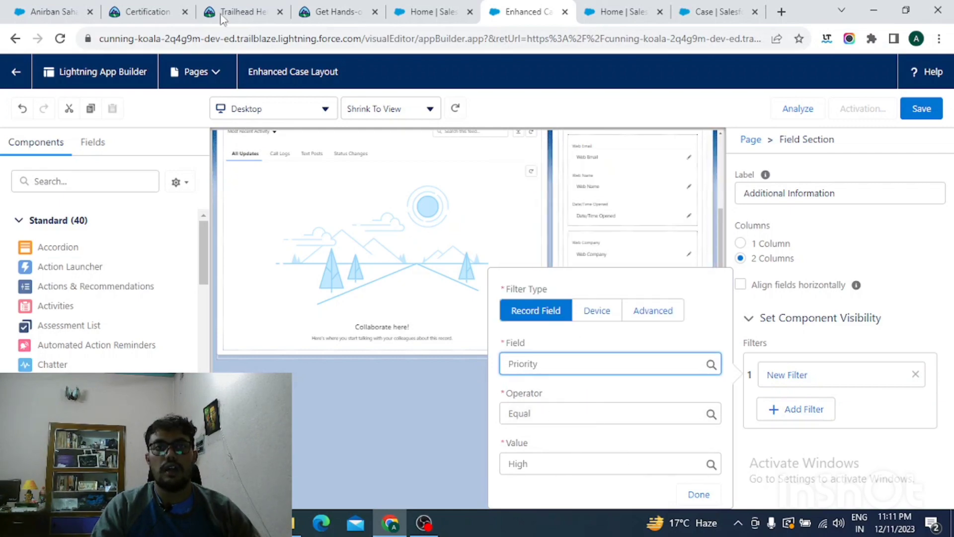
- Compare the visibility filter with the Trailhead challenge requirement and accept the filter in the Lightning App Builder
left_click(318, 6)
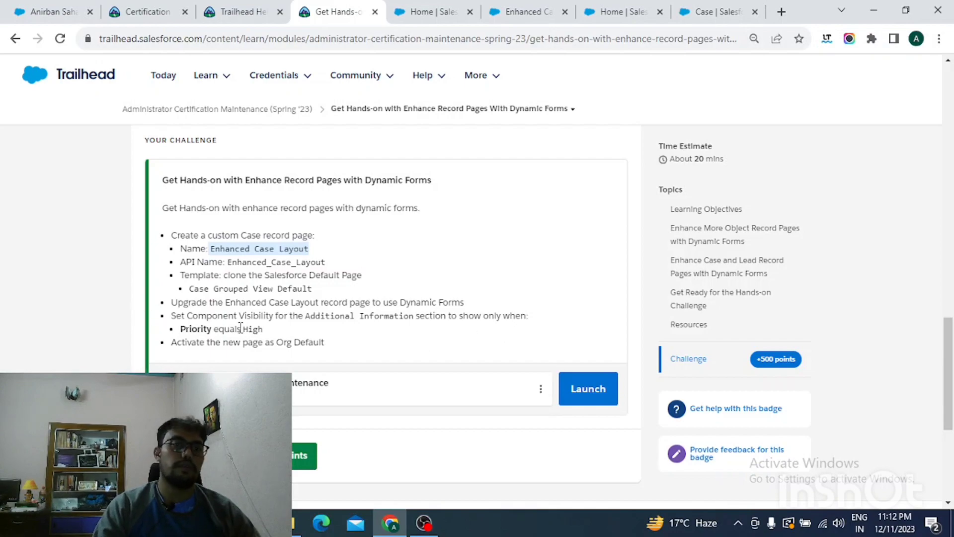
left_click(430, 12)
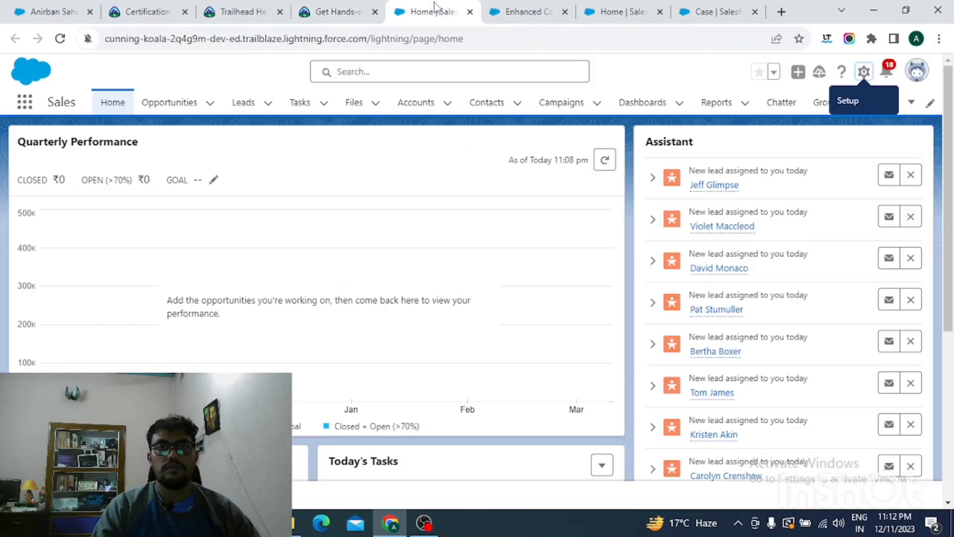
left_click(519, 13)
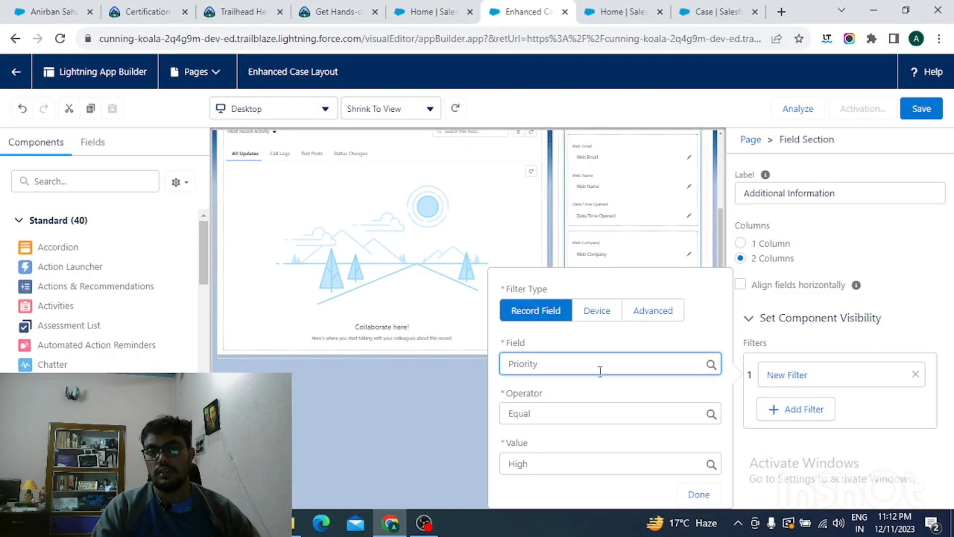
left_click(700, 496)
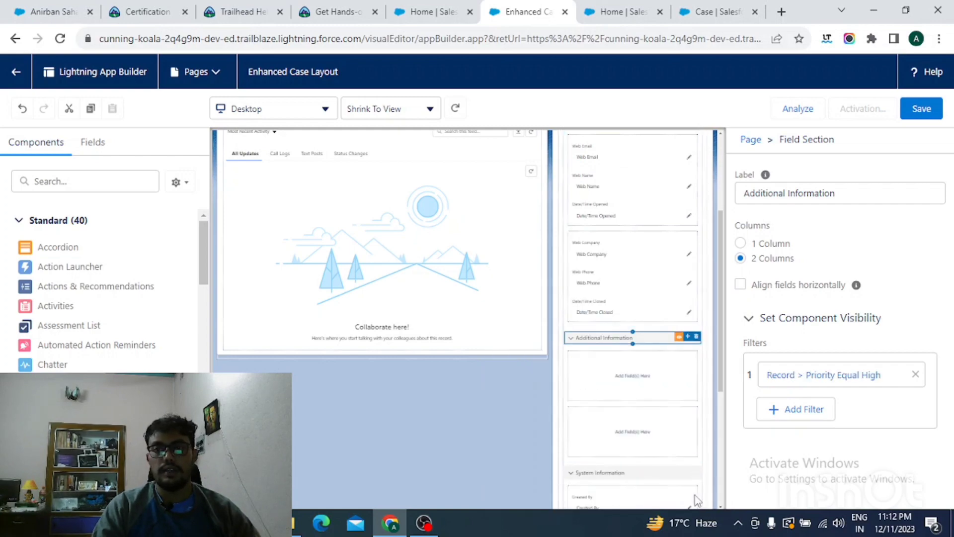
- Save the Enhanced Case Layout page and check the activation requirement in the Trailhead challenge
left_click(936, 111)
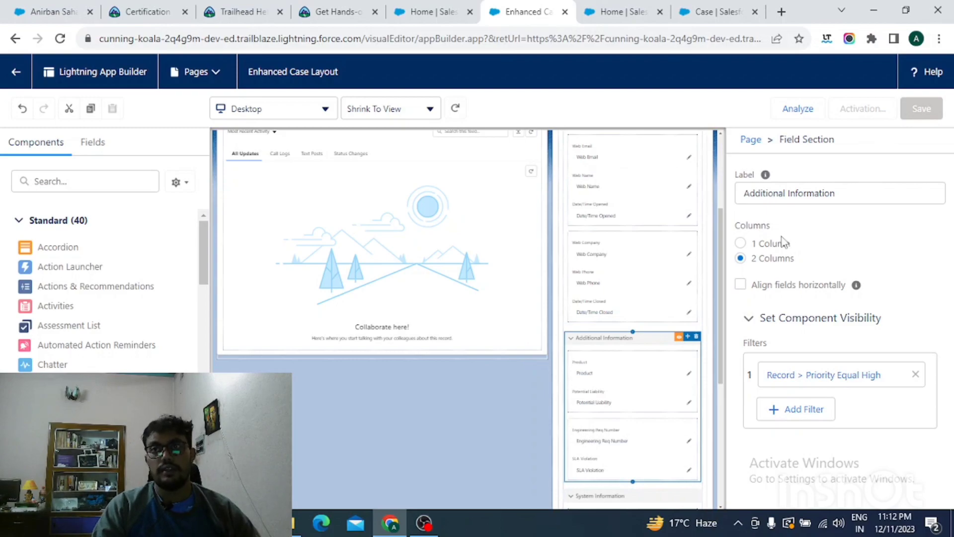
left_click(334, 12)
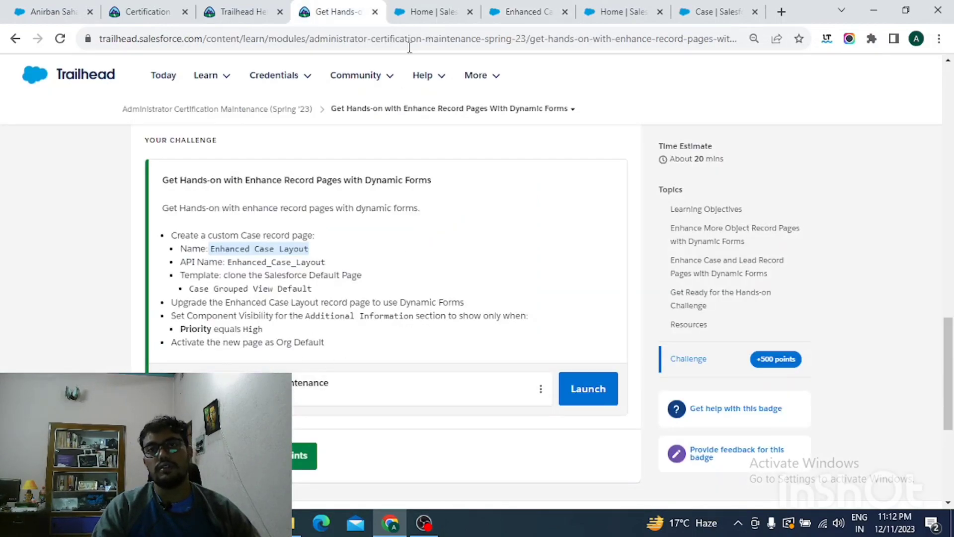
left_click(428, 12)
key("ctrl+Tab")
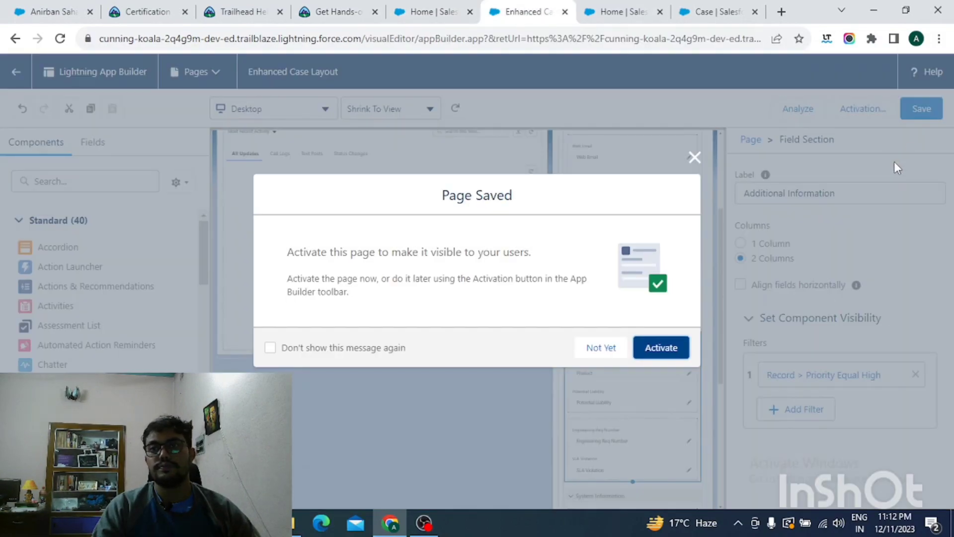
- Activate the page as the org default for the Desktop and phone form factors and save the assignment
left_click(660, 348)
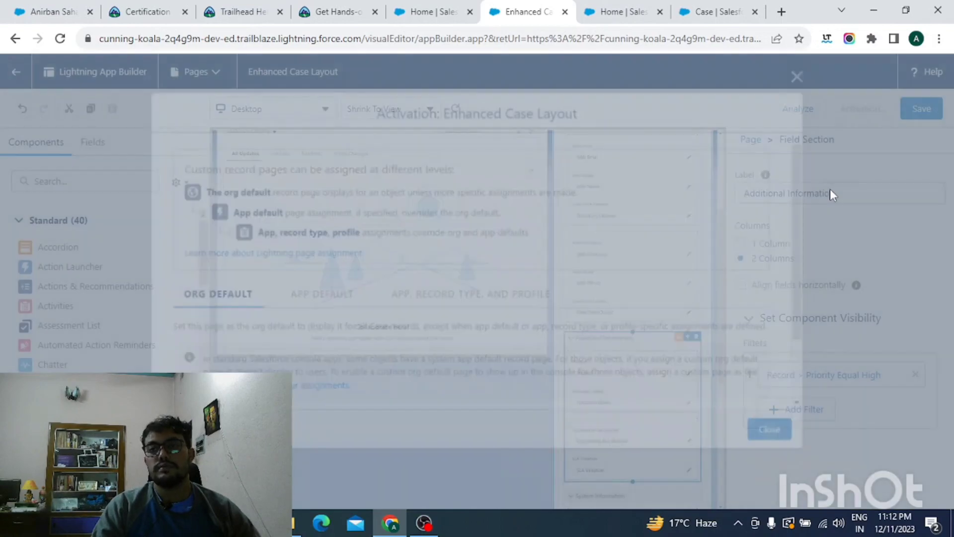
scroll(314, 352, "down", 2)
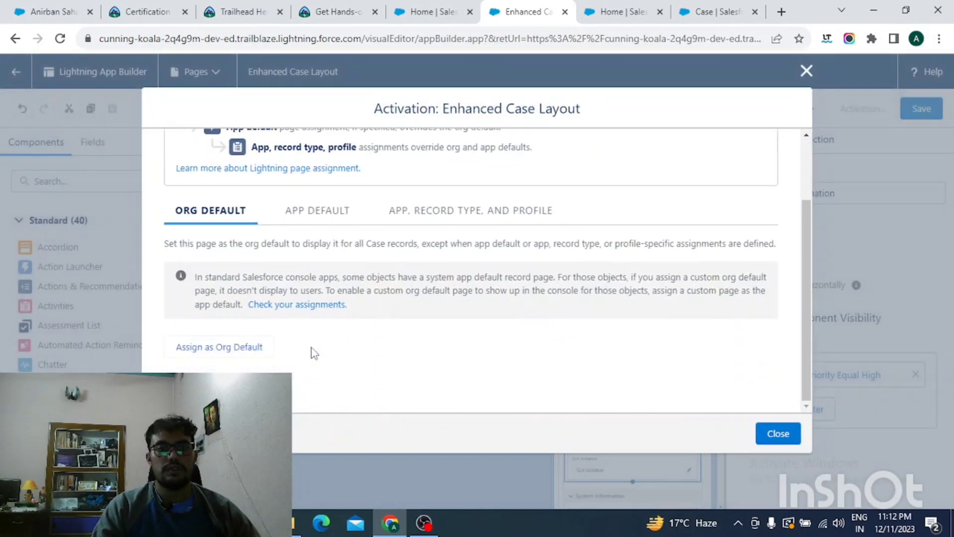
left_click(215, 349)
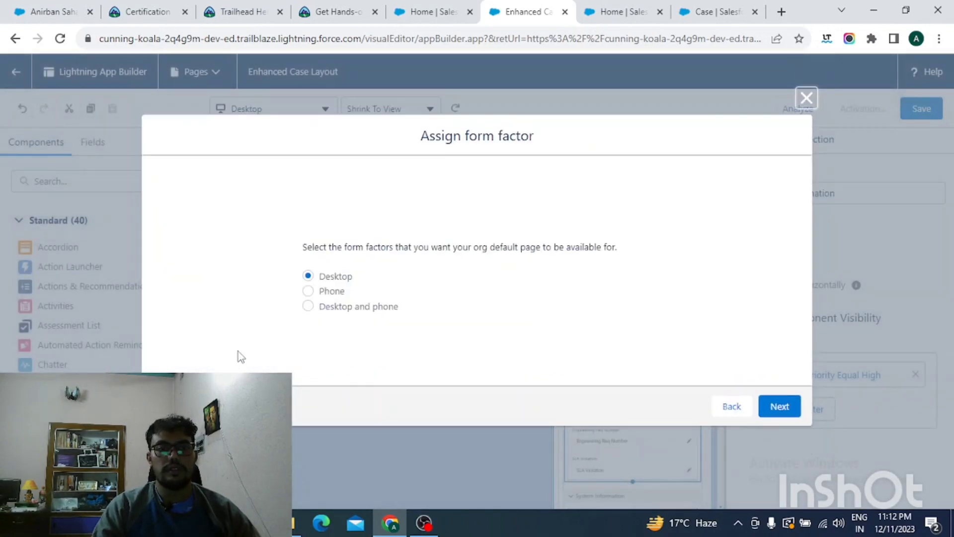
left_click(309, 309)
left_click(771, 408)
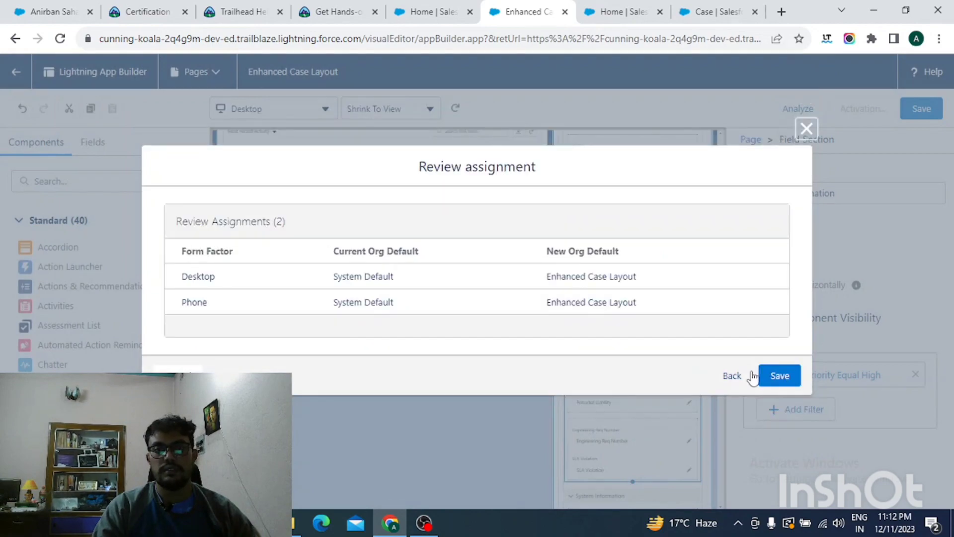
left_click(779, 376)
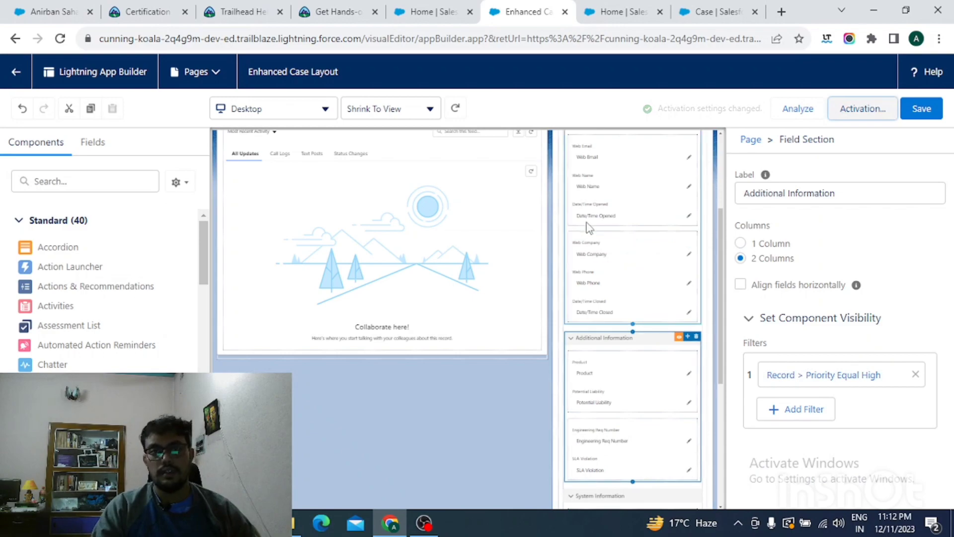
- Submit the Trailhead challenge for verification to earn the points and dismiss the badge pop-up
left_click(331, 7)
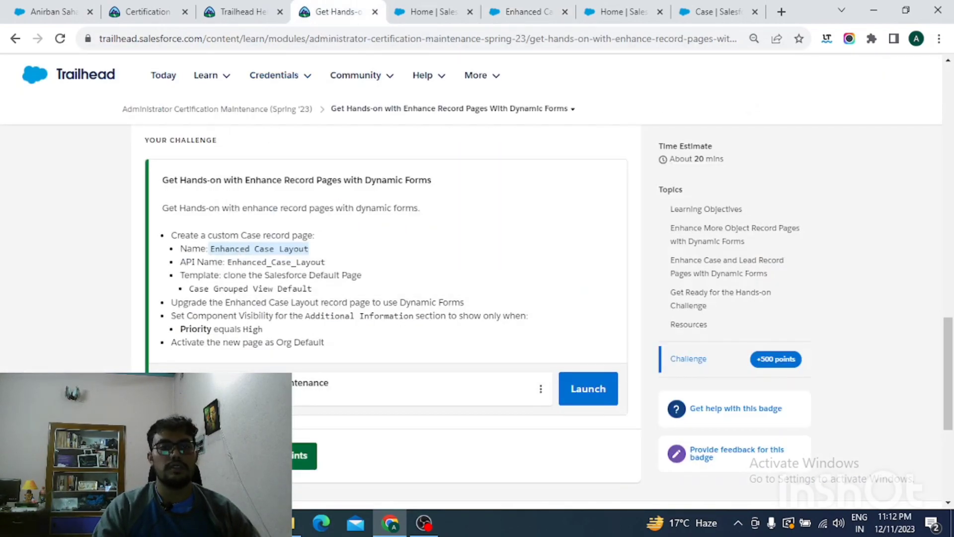
left_click(298, 456)
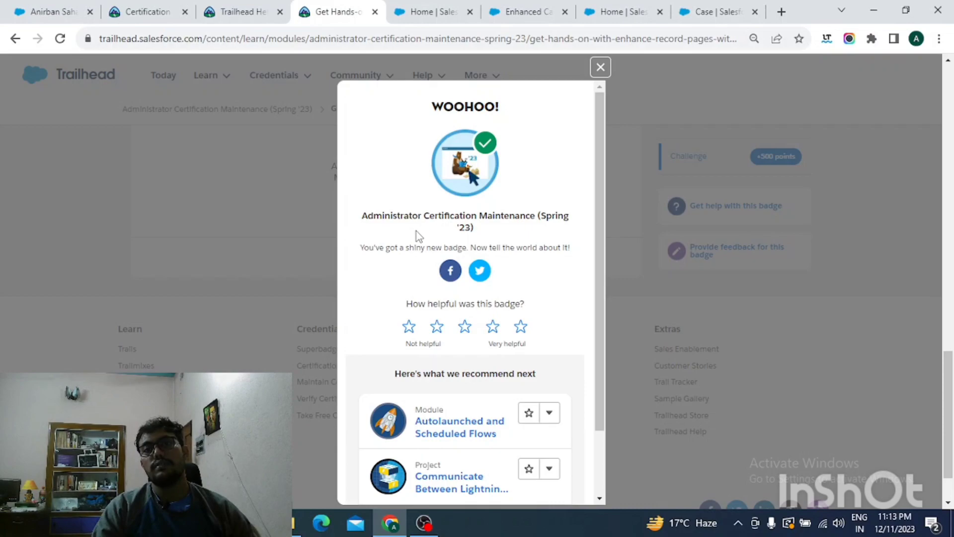
left_click(601, 68)
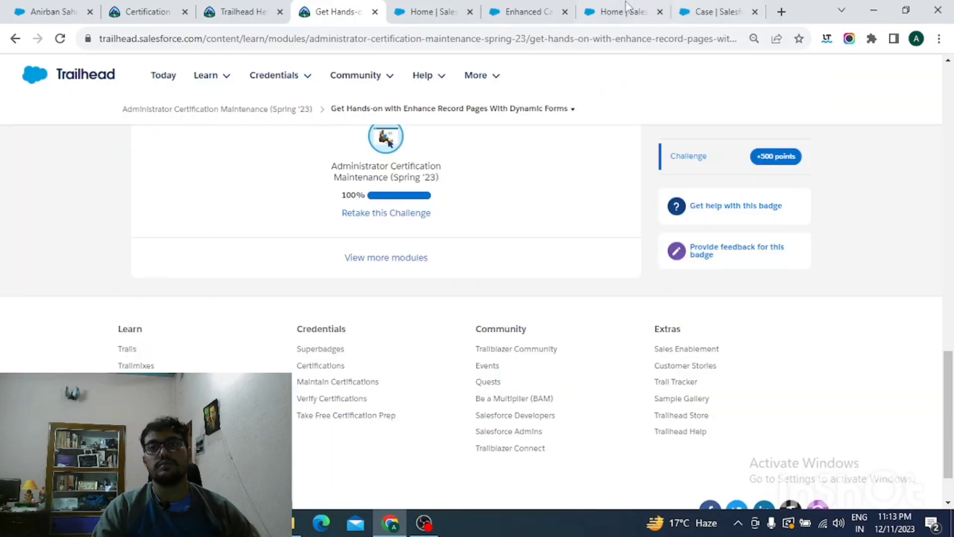